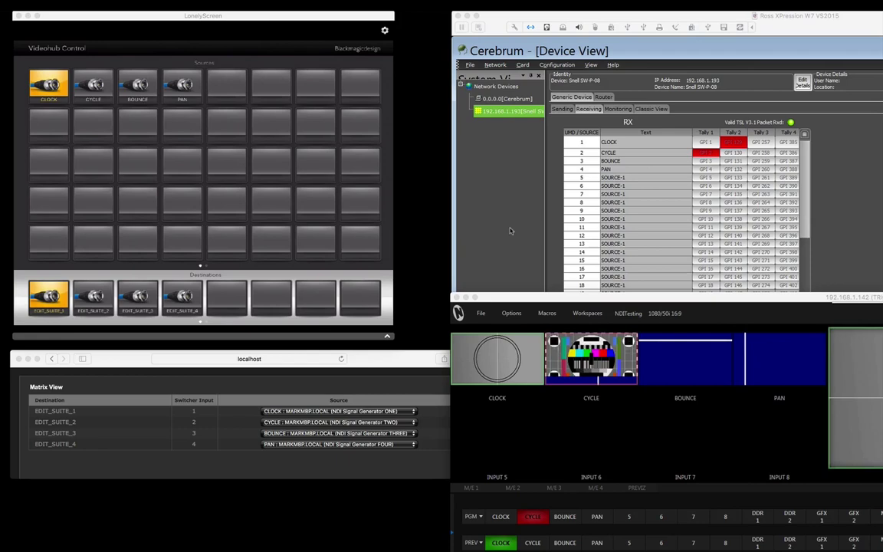
{"action": "left_click", "coordinate": [603, 97]}
{"action": "left_click", "coordinate": [603, 97]}
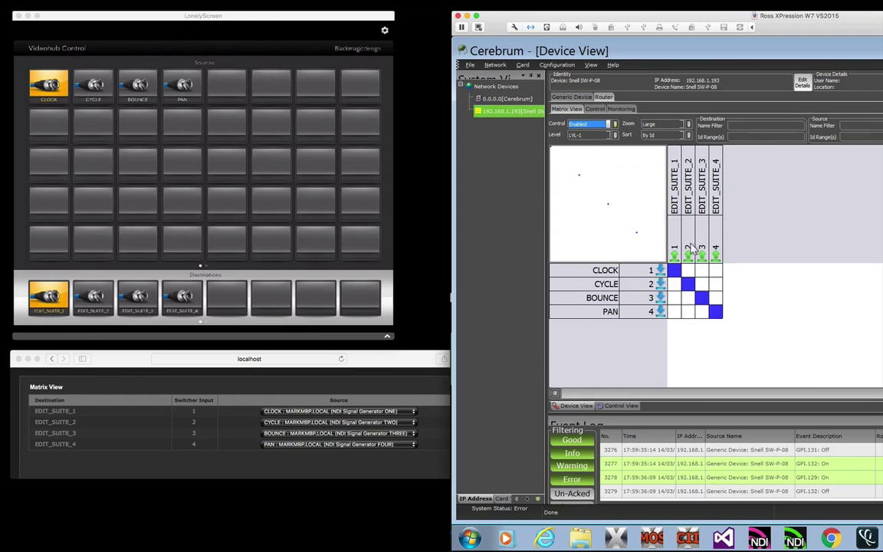
{"action": "left_click", "coordinate": [285, 163]}
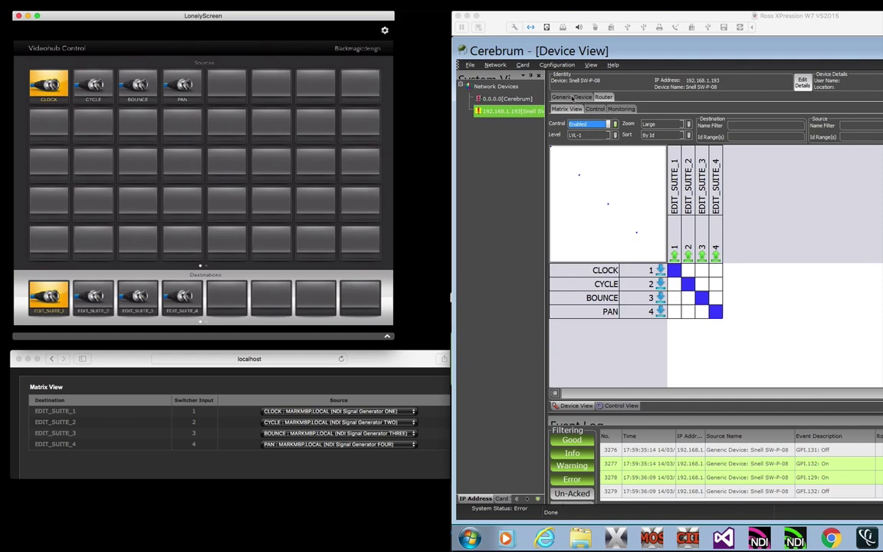
{"action": "left_click", "coordinate": [574, 97]}
{"action": "left_click", "coordinate": [577, 98]}
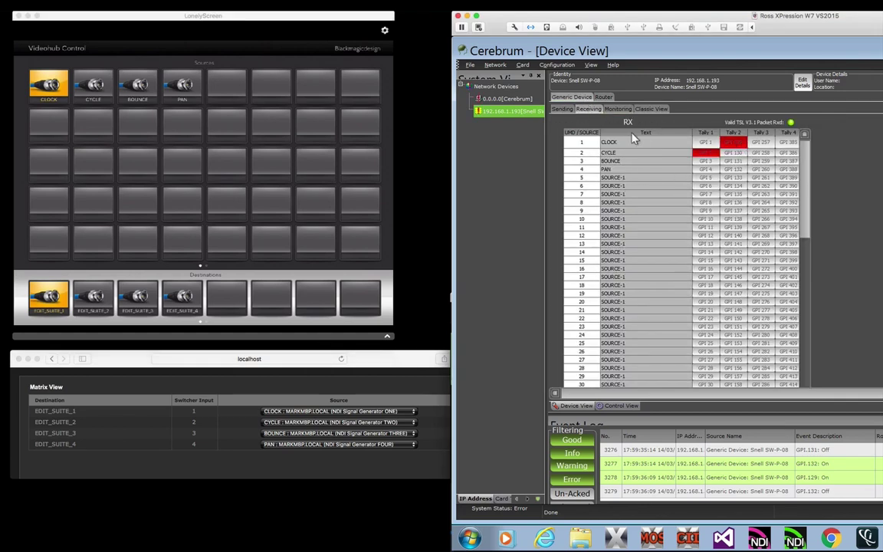
{"action": "left_click", "coordinate": [230, 372]}
{"action": "key", "text": "super+Tab"}
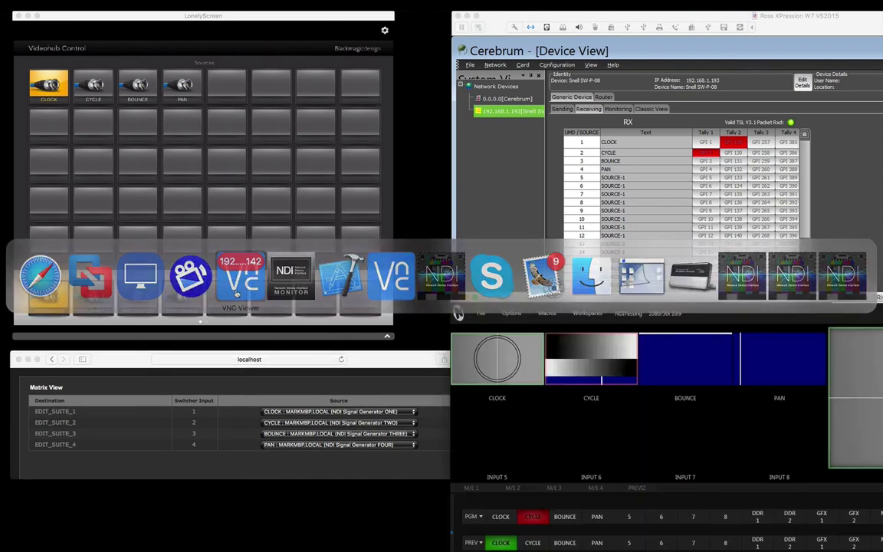
- In TriCaster, check that the CLOCK, CYCLE and PAN inputs are sourced from EDIT_SUITE destinations
{"action": "left_click", "coordinate": [304, 298]}
{"action": "mouse_move", "coordinate": [516, 304]}
{"action": "left_mouse_down"}
{"action": "mouse_move", "coordinate": [535, 314]}
{"action": "mouse_move", "coordinate": [523, 318]}
{"action": "left_mouse_up"}
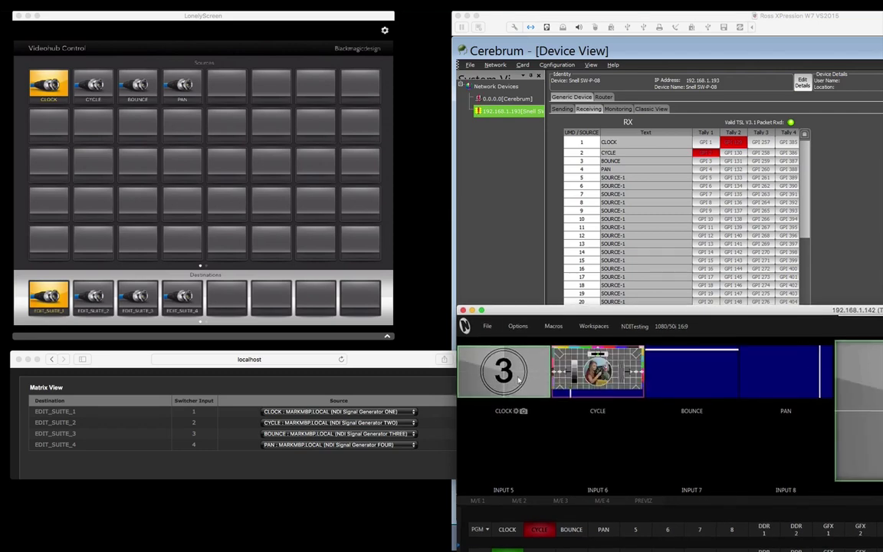
{"action": "left_click", "coordinate": [518, 411]}
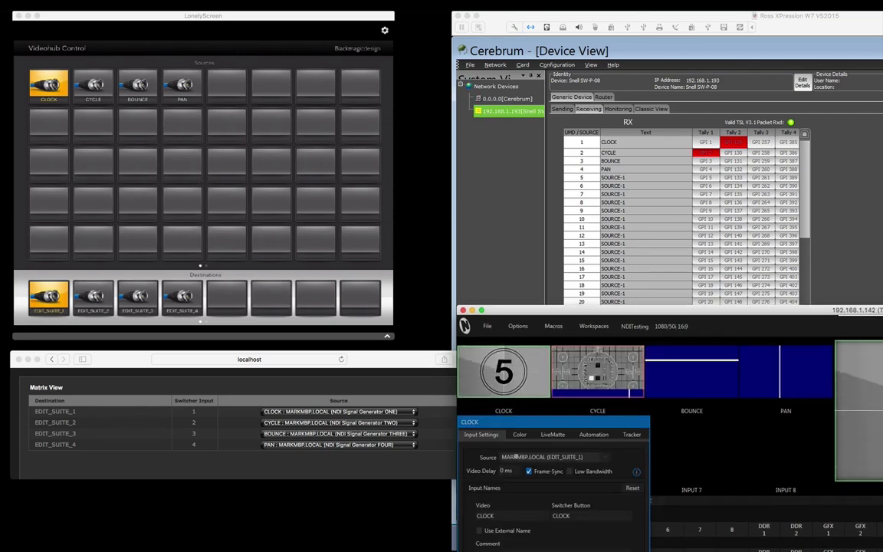
{"action": "left_click", "coordinate": [613, 406]}
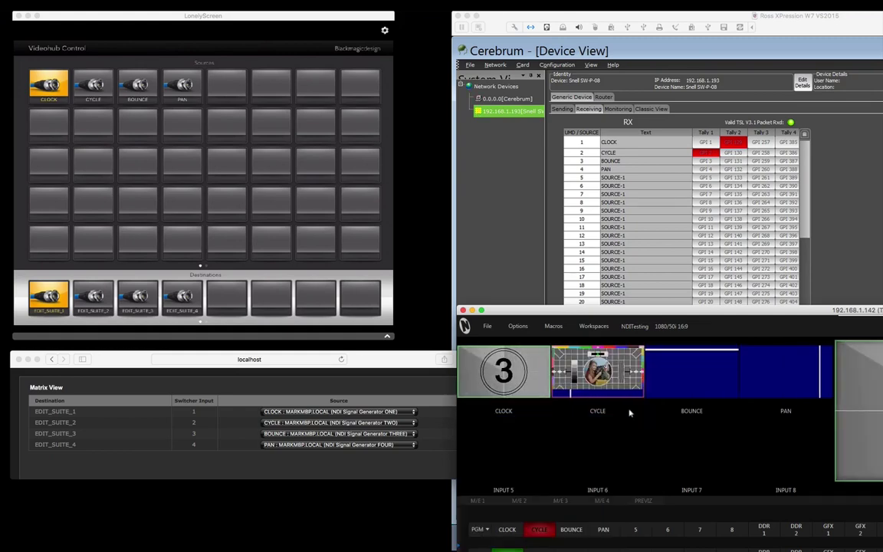
{"action": "left_click", "coordinate": [612, 412]}
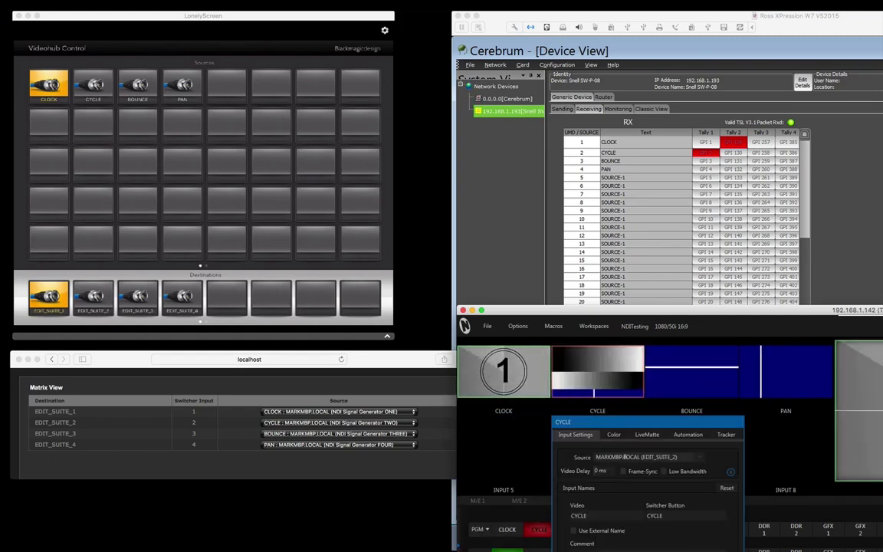
{"action": "left_click", "coordinate": [688, 426]}
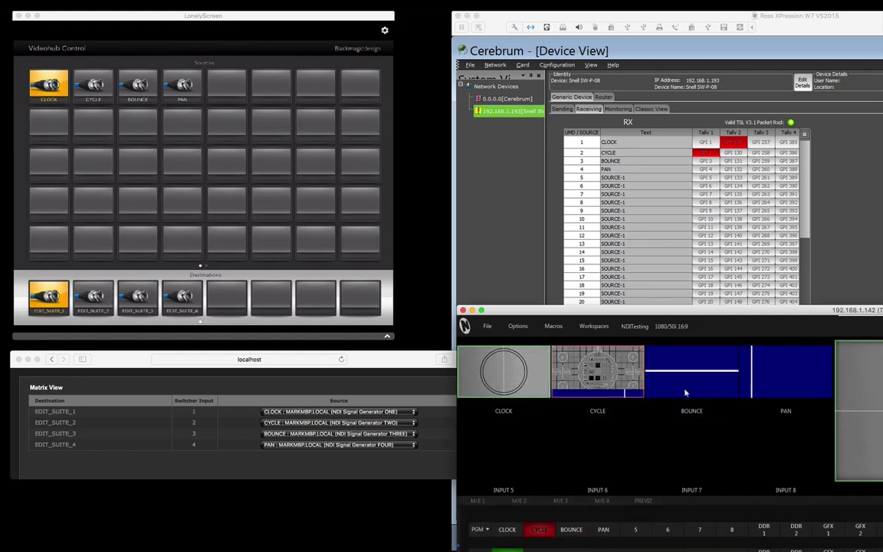
{"action": "left_click", "coordinate": [787, 411]}
{"action": "left_click", "coordinate": [690, 459]}
- Show the router web page's Manage Destinations list of EDIT_SUITE_1–4
{"action": "left_click", "coordinate": [323, 374]}
{"action": "left_click", "coordinate": [51, 369]}
{"action": "left_click", "coordinate": [58, 429]}
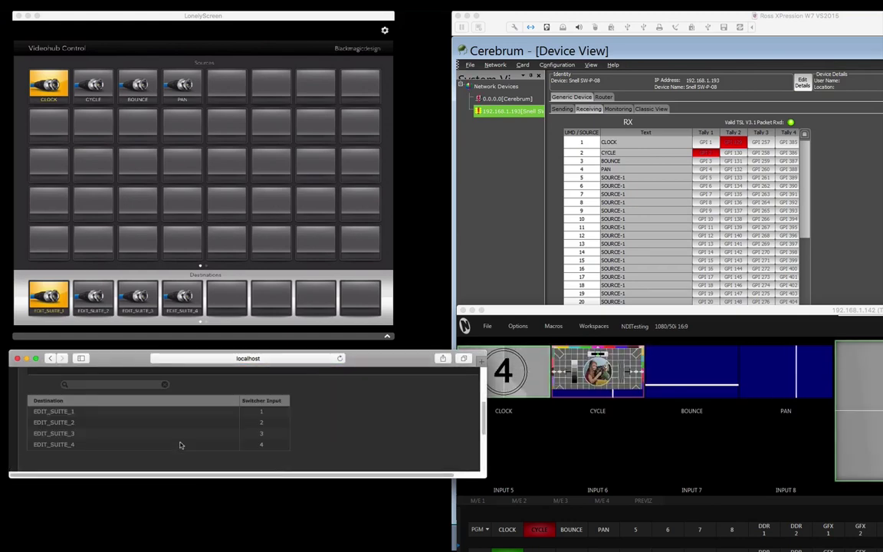
- Review the sources' short names on the Sources Management page
{"action": "left_click", "coordinate": [122, 416]}
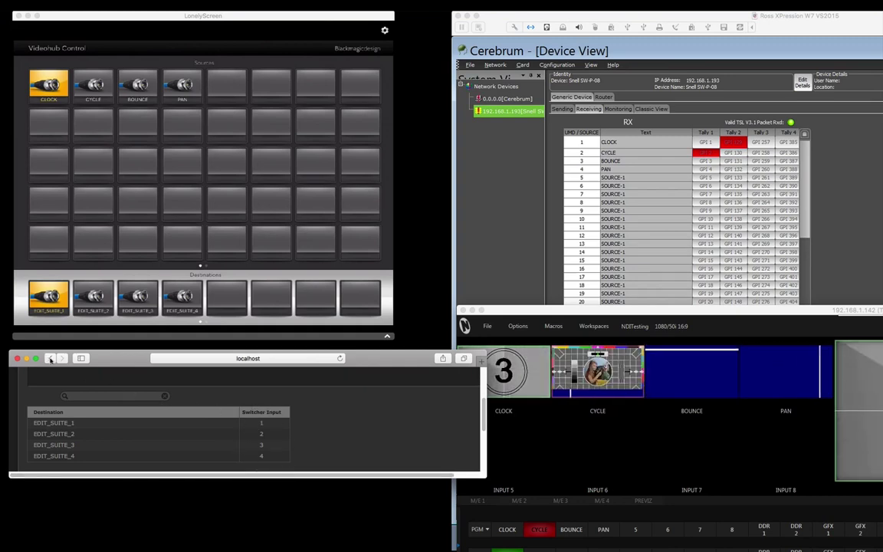
{"action": "left_click", "coordinate": [34, 375]}
{"action": "left_click", "coordinate": [58, 416]}
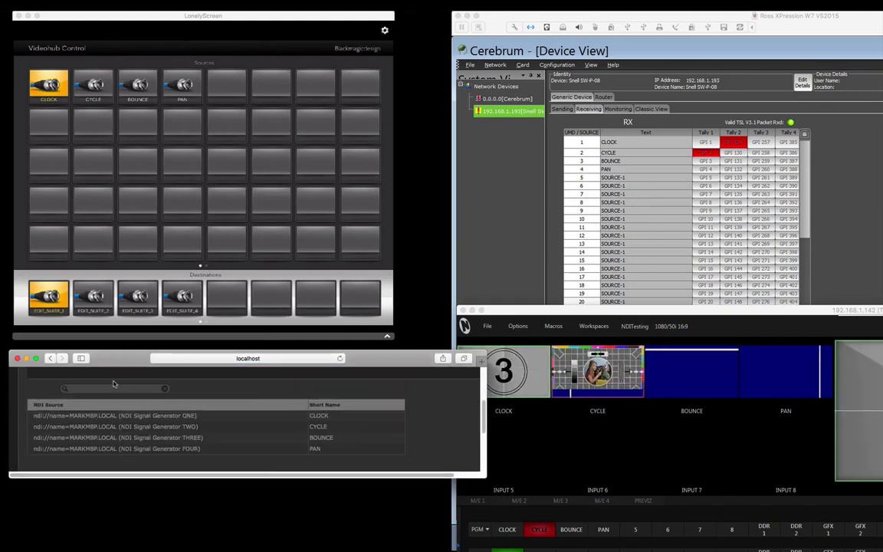
{"action": "left_click", "coordinate": [49, 360]}
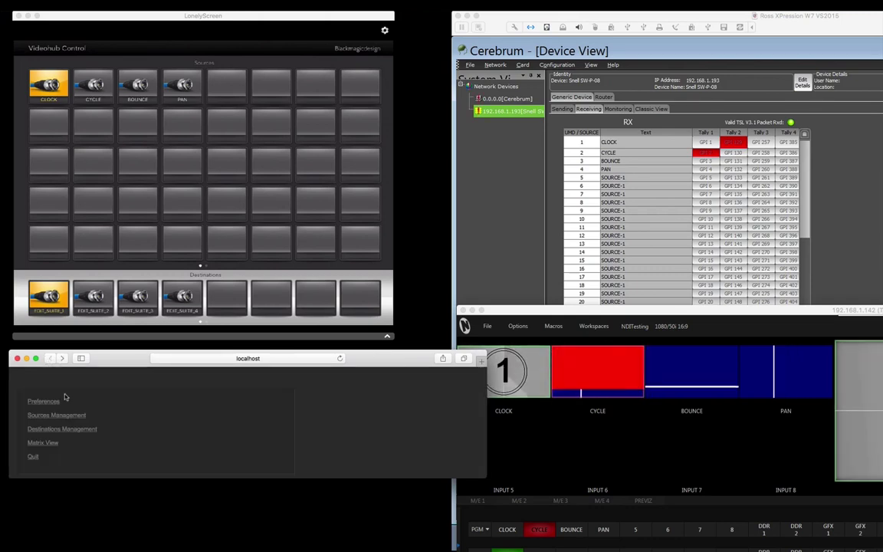
- In Matrix View, keep CLOCK on EDIT_SUITE_1 and PAN on EDIT_SUITE_4
{"action": "left_click", "coordinate": [46, 443]}
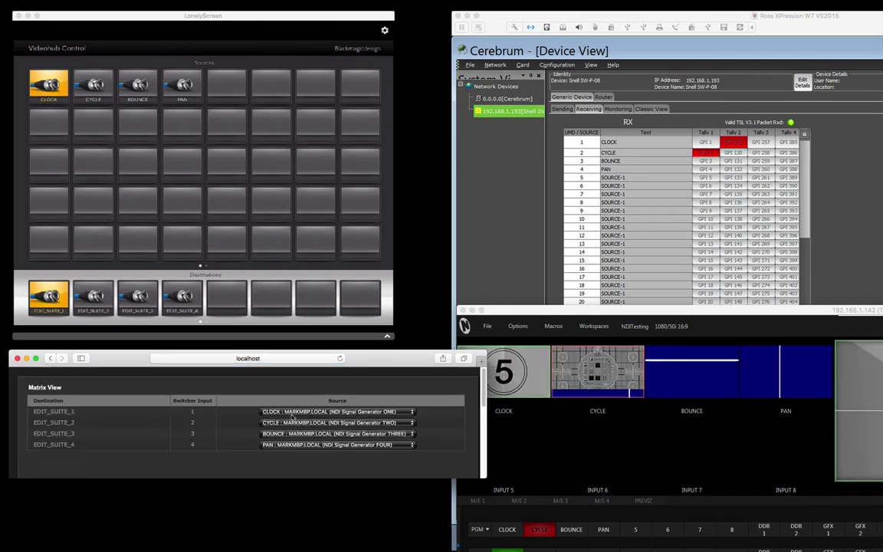
{"action": "left_click", "coordinate": [285, 412]}
{"action": "left_click", "coordinate": [285, 412]}
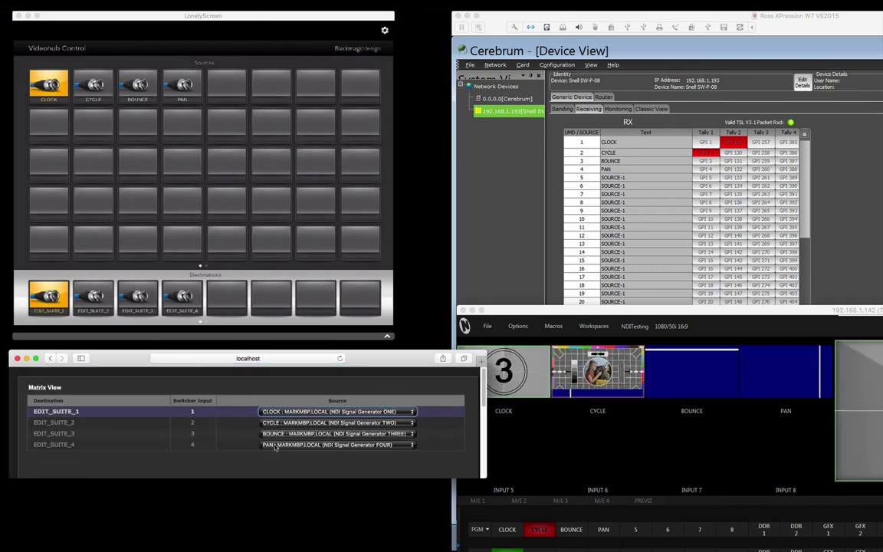
{"action": "left_click", "coordinate": [276, 445]}
{"action": "left_click", "coordinate": [172, 444]}
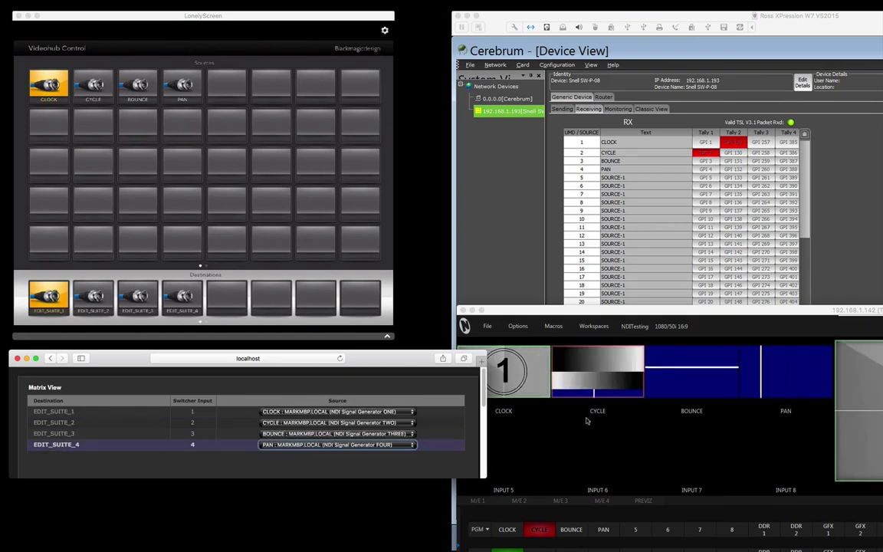
{"action": "left_click_drag", "start_coordinate": [463, 365], "coordinate": [441, 383]}
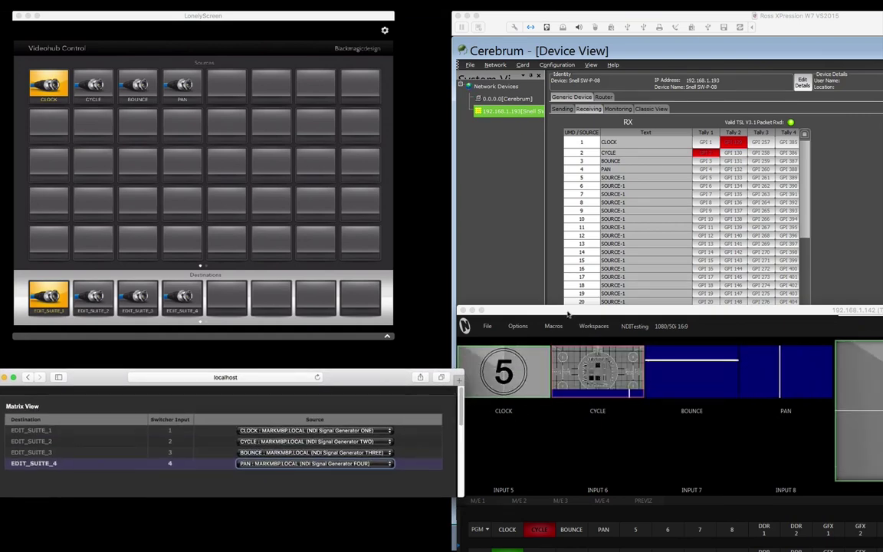
{"action": "left_click", "coordinate": [594, 350]}
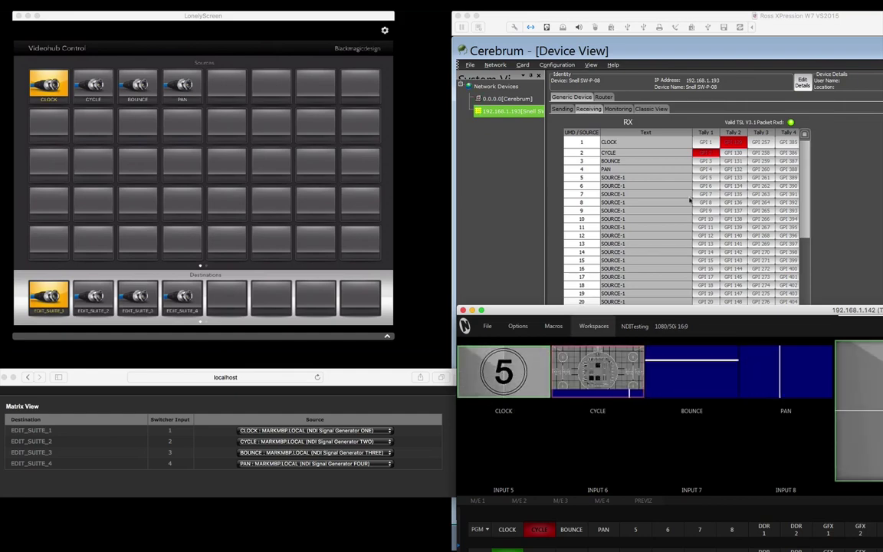
- Arrange the TriCaster viewer to the left beside the Cerebrum routing matrix
{"action": "left_click", "coordinate": [606, 97]}
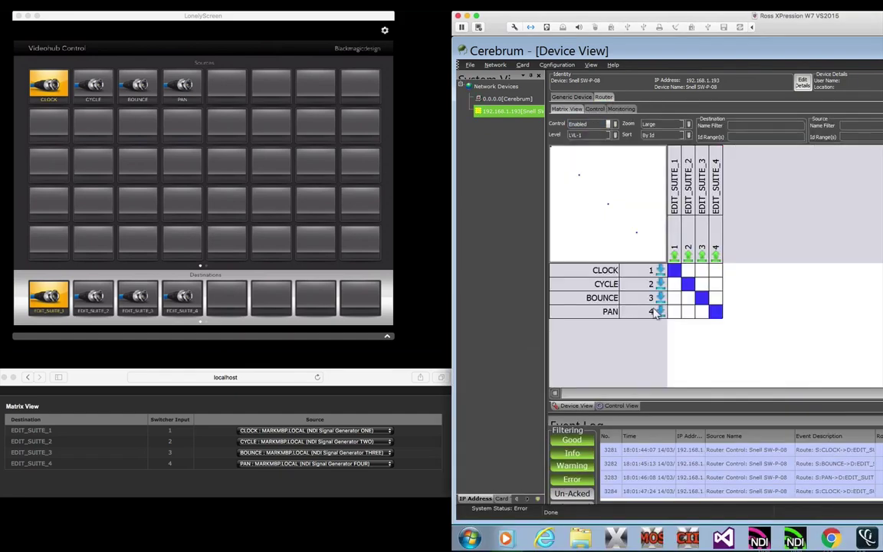
{"action": "key", "text": "super+Tab"}
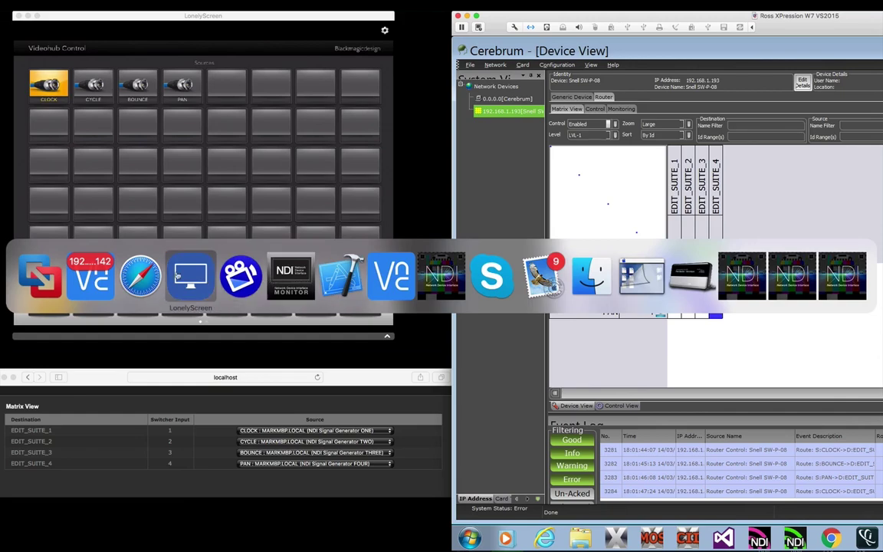
{"action": "left_click", "coordinate": [100, 284]}
{"action": "left_click_drag", "start_coordinate": [672, 309], "coordinate": [258, 310]}
{"action": "left_click", "coordinate": [458, 203]}
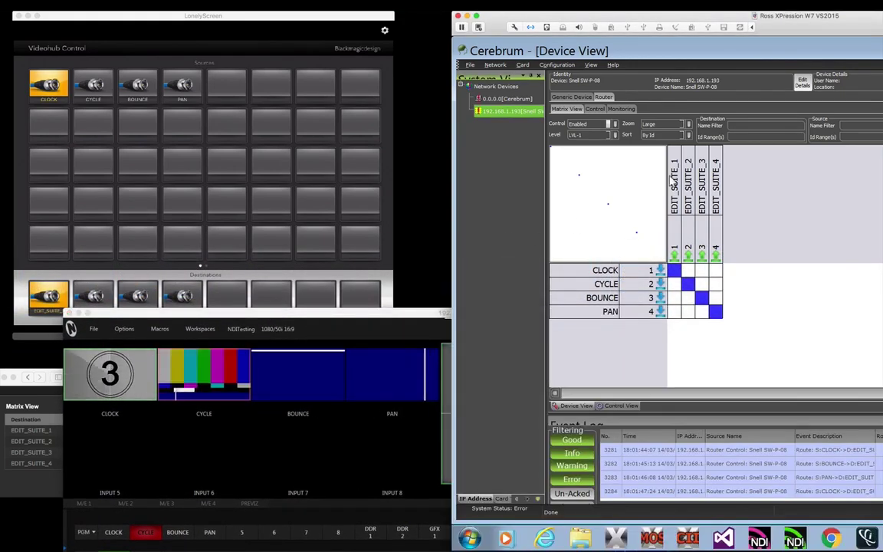
- Route EDIT_SUITE_1 through CYCLE, BOUNCE, PAN, CLOCK, CYCLE, BOUNCE, ending on CLOCK
{"action": "left_click", "coordinate": [673, 285]}
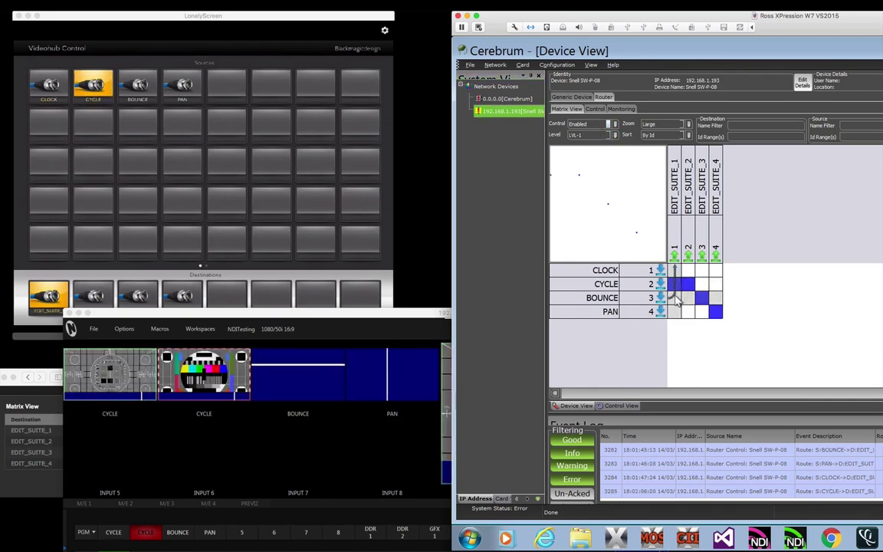
{"action": "left_click", "coordinate": [674, 299]}
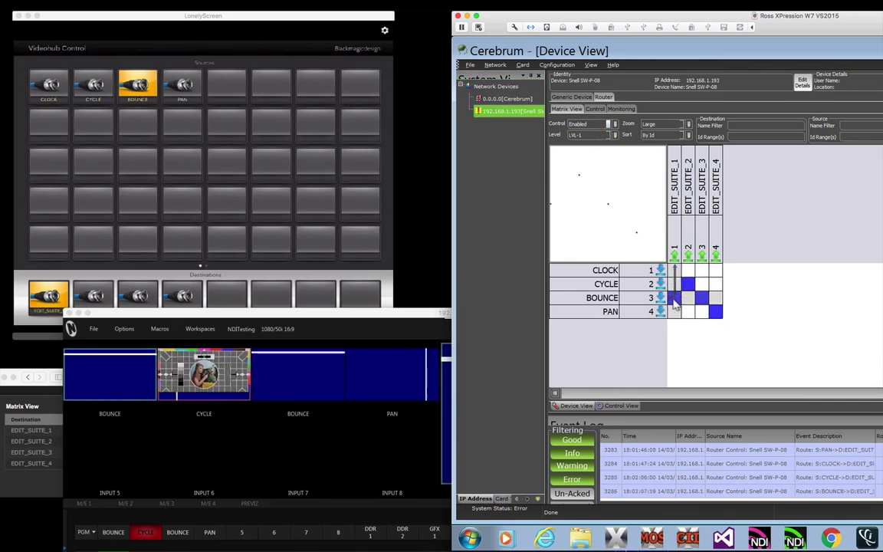
{"action": "left_click", "coordinate": [675, 311]}
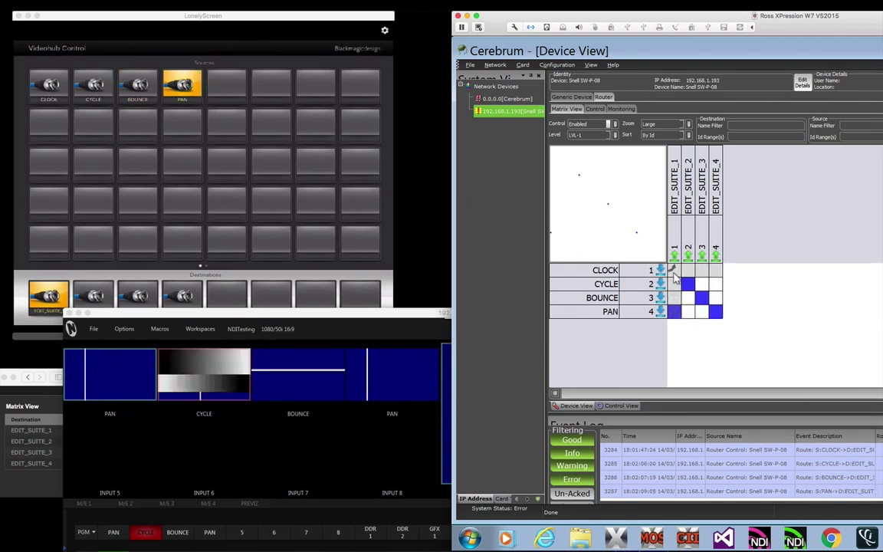
{"action": "left_click", "coordinate": [673, 272]}
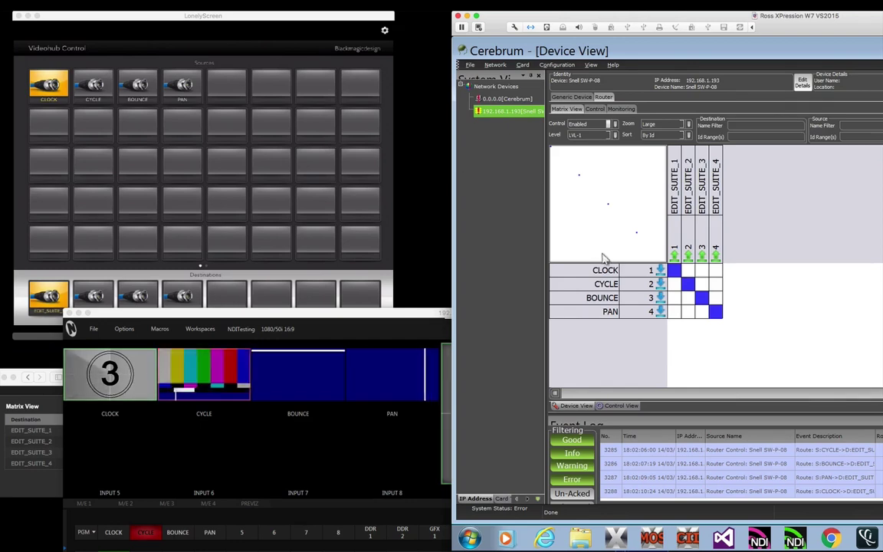
{"action": "left_click", "coordinate": [674, 283]}
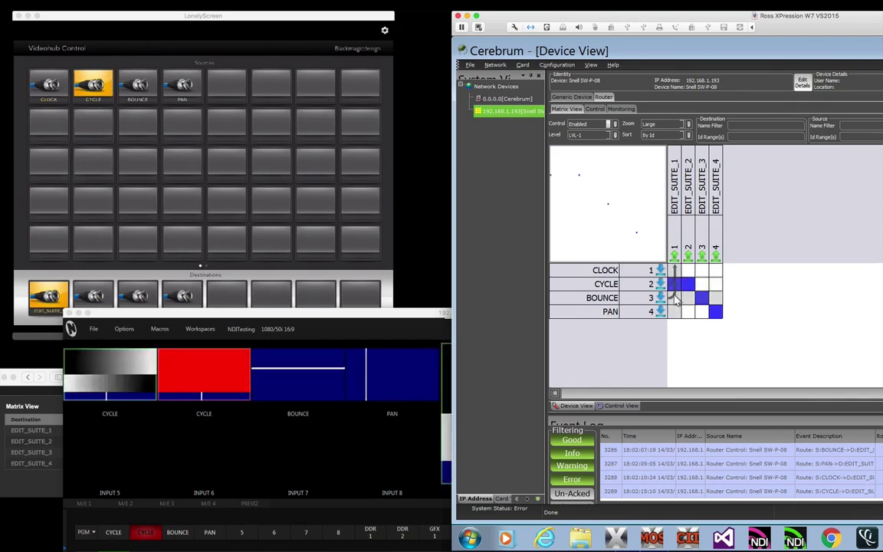
{"action": "left_click", "coordinate": [673, 297]}
{"action": "left_click", "coordinate": [674, 270]}
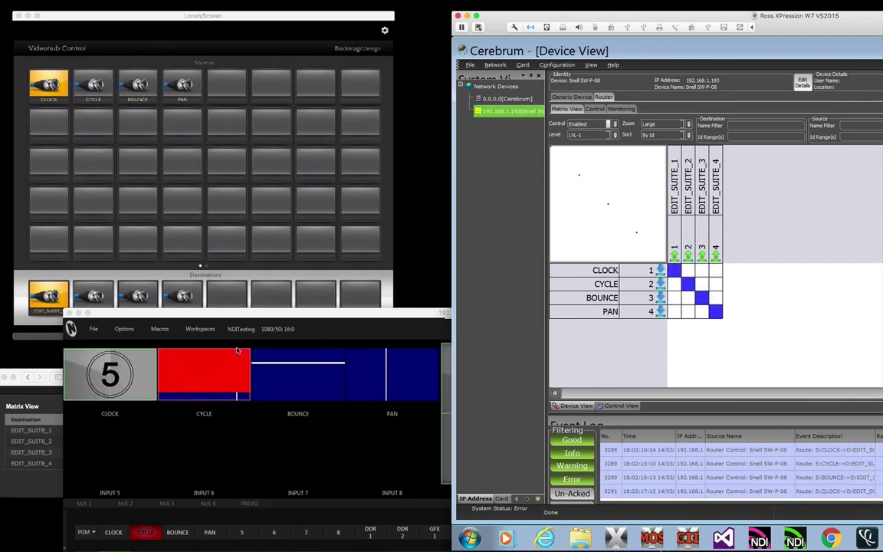
{"action": "left_click_drag", "start_coordinate": [135, 313], "coordinate": [519, 232]}
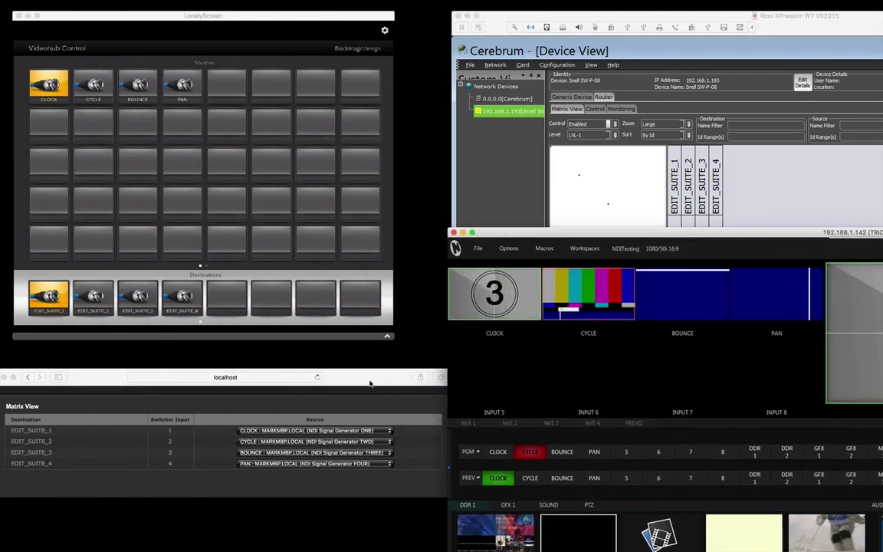
- Use the web Source popup to set EDIT_SUITE_1 to CYCLE, then BOUNCE, then CLOCK
{"action": "left_click_drag", "start_coordinate": [366, 383], "coordinate": [381, 371]}
{"action": "left_click", "coordinate": [264, 418]}
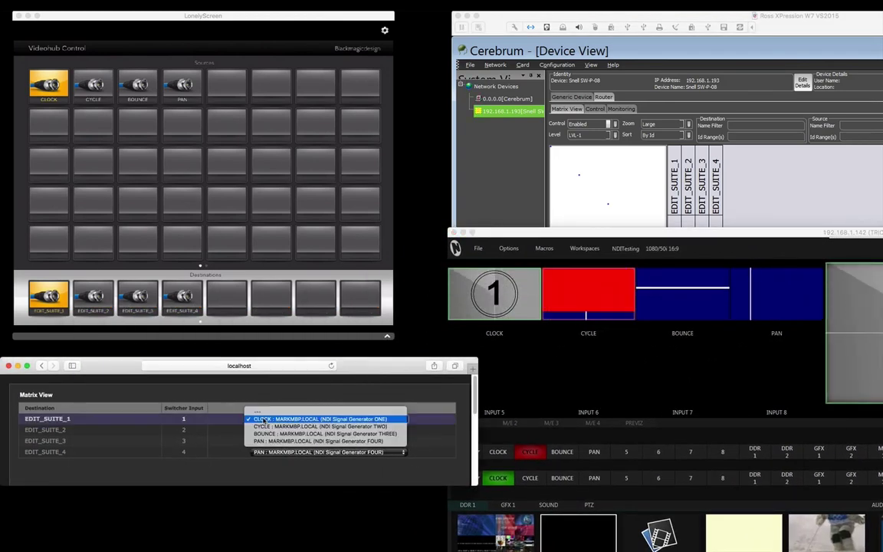
{"action": "left_click", "coordinate": [264, 427]}
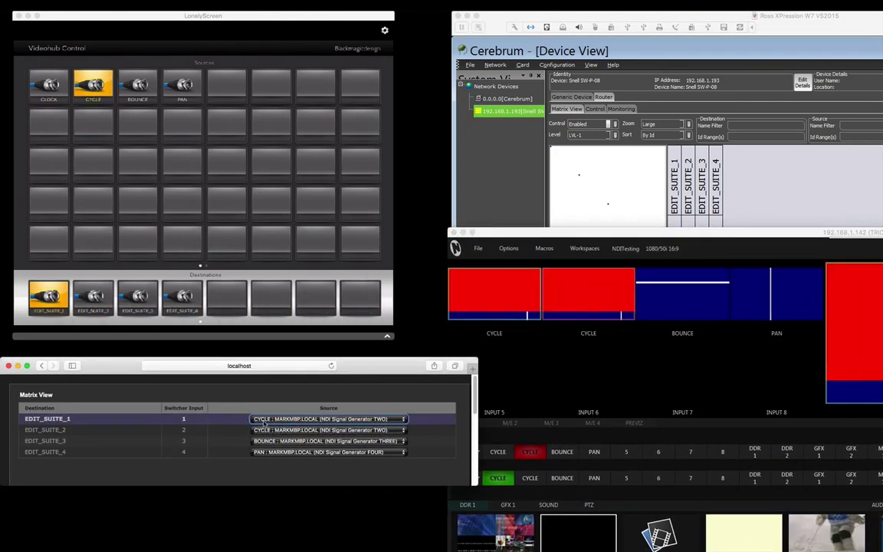
{"action": "left_click", "coordinate": [264, 421]}
{"action": "left_click", "coordinate": [265, 419]}
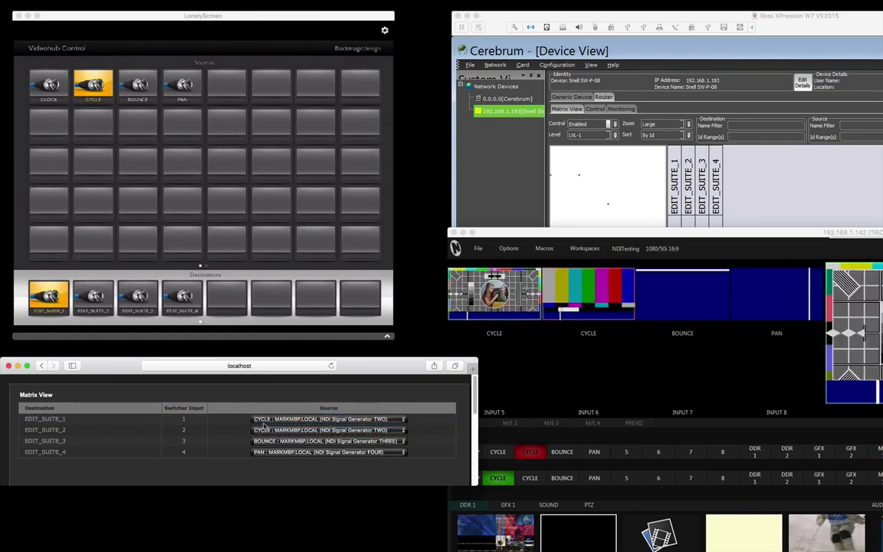
{"action": "left_click", "coordinate": [264, 419]}
{"action": "left_click", "coordinate": [264, 426]}
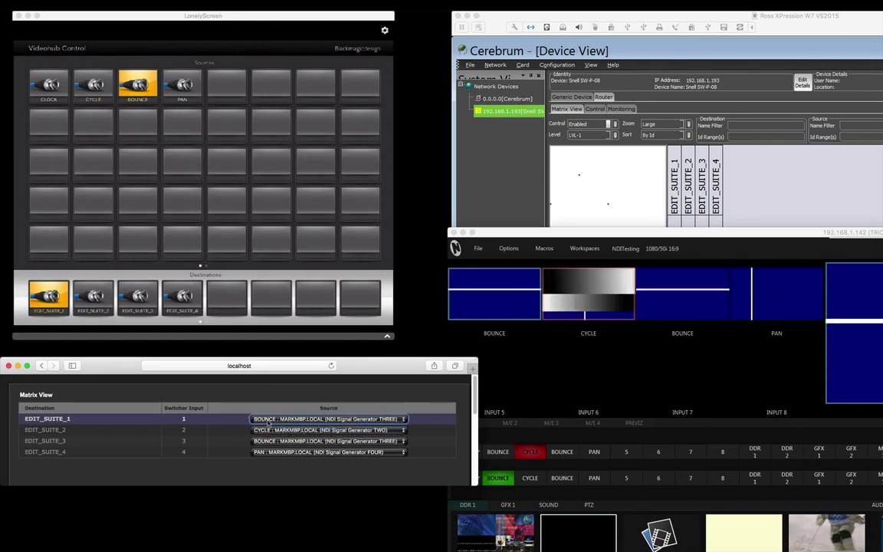
{"action": "left_click", "coordinate": [265, 419]}
{"action": "left_click", "coordinate": [266, 430]}
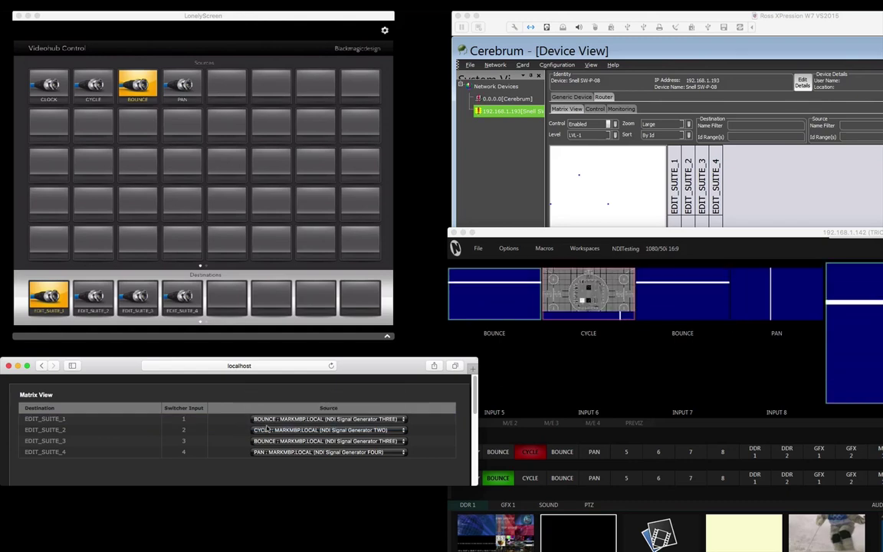
{"action": "left_click", "coordinate": [267, 419]}
{"action": "left_click", "coordinate": [268, 399]}
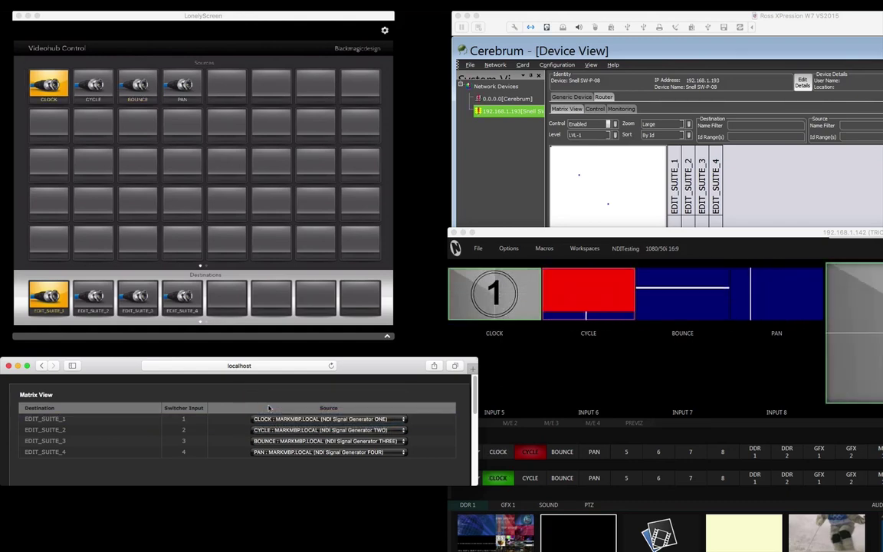
- Show Cerebrum's Receiving tally table with CLOCK and CYCLE lit red, then enlarge TriCaster
{"action": "left_click_drag", "start_coordinate": [544, 235], "coordinate": [239, 237]}
{"action": "left_click", "coordinate": [612, 134]}
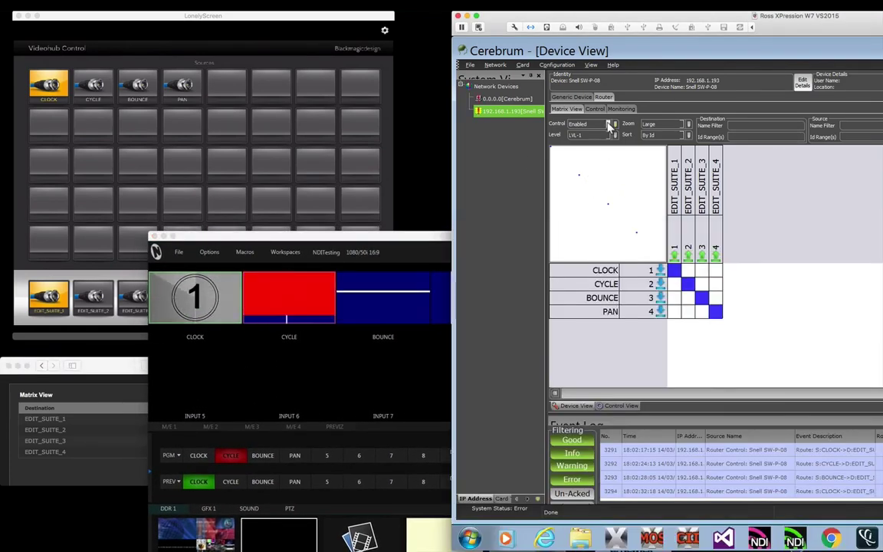
{"action": "left_click", "coordinate": [572, 97]}
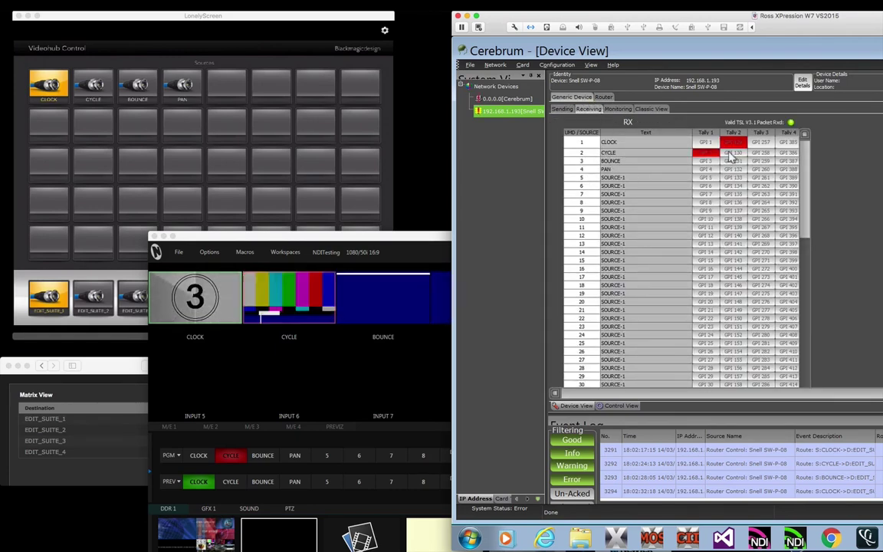
{"action": "double_click", "coordinate": [402, 243]}
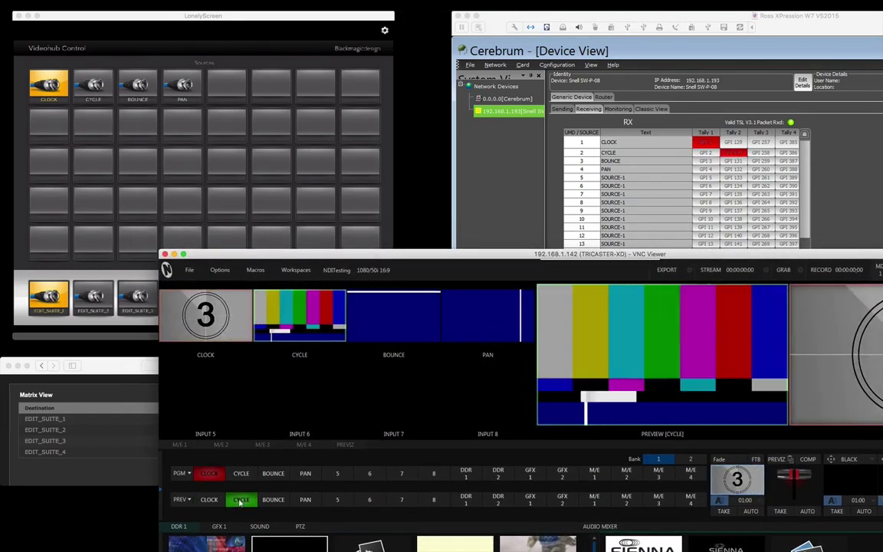
- Switch program and preview among CLOCK, CYCLE and BOUNCE, finishing with CYCLE on program, CLOCK on preview
{"action": "left_click", "coordinate": [240, 473]}
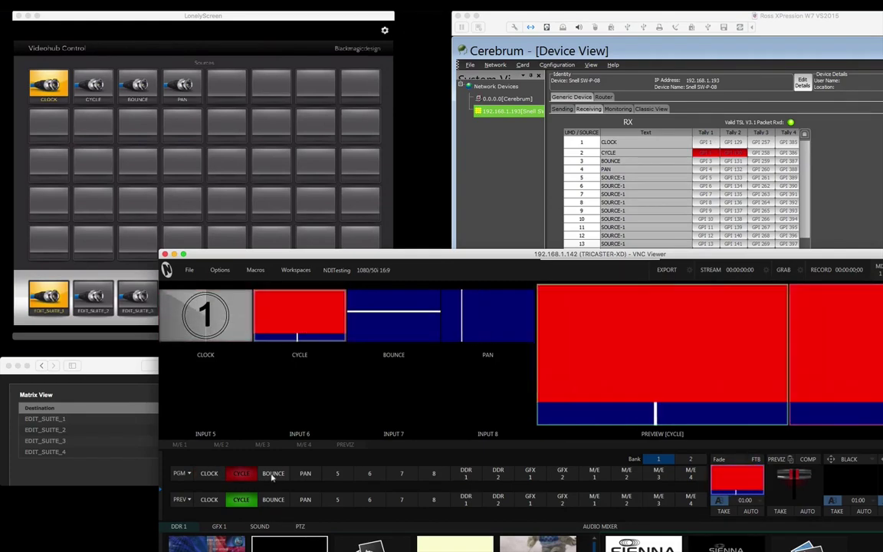
{"action": "left_click", "coordinate": [273, 472]}
{"action": "left_click", "coordinate": [273, 500]}
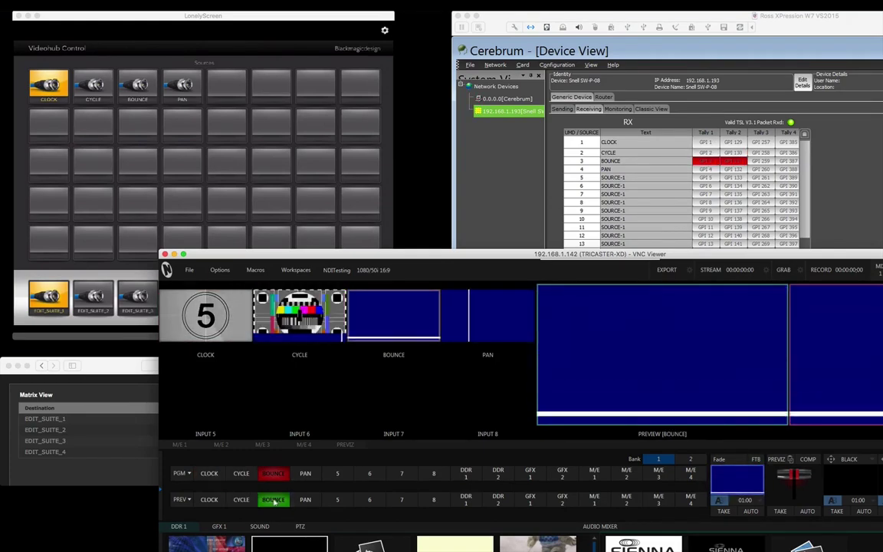
{"action": "left_click", "coordinate": [241, 473]}
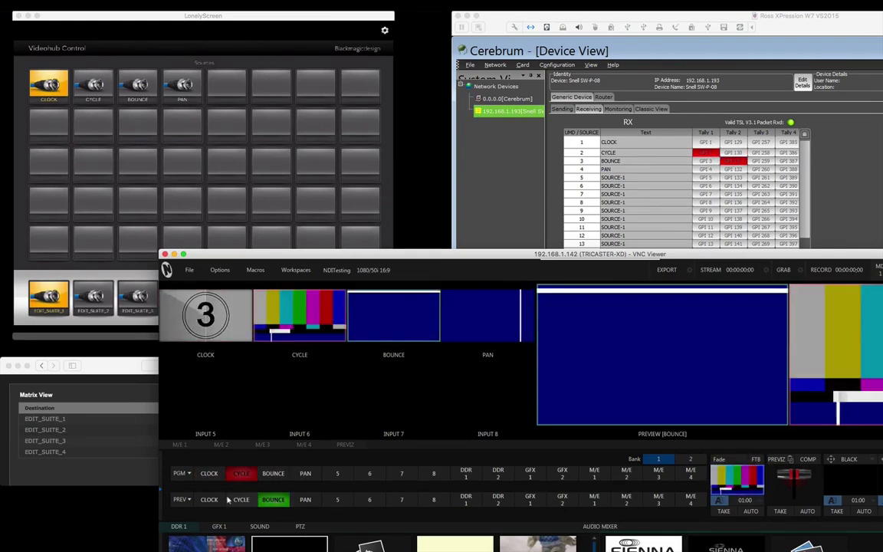
{"action": "left_click", "coordinate": [208, 500]}
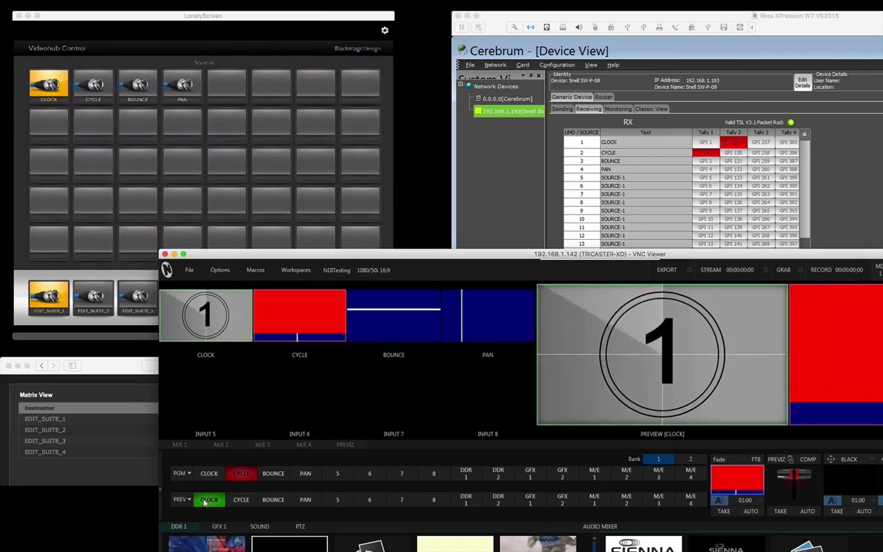
{"action": "left_click", "coordinate": [242, 501]}
{"action": "left_click", "coordinate": [274, 474]}
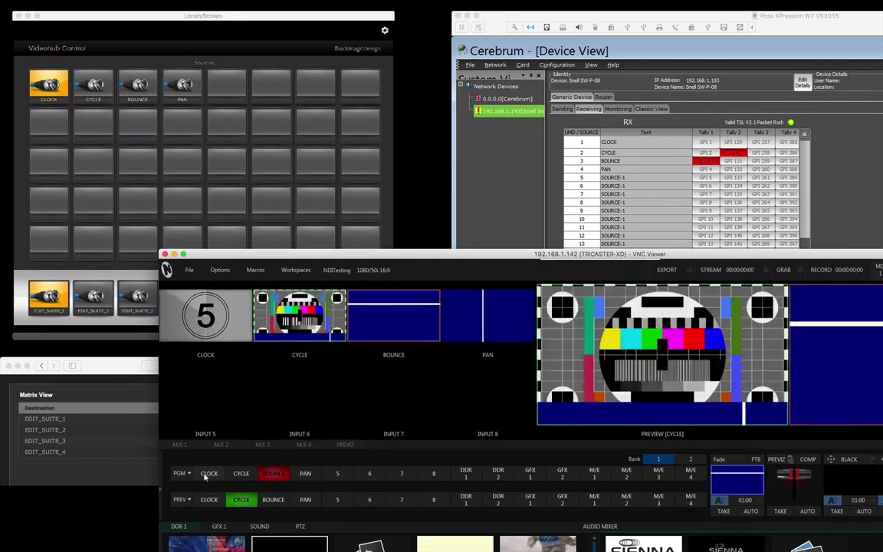
{"action": "left_click", "coordinate": [209, 473]}
{"action": "left_click", "coordinate": [240, 473]}
{"action": "left_click", "coordinate": [210, 499]}
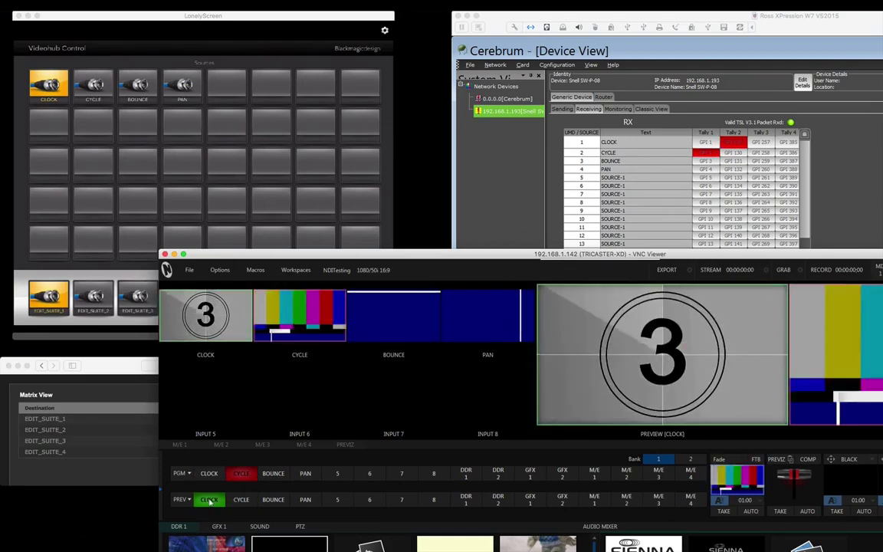
{"action": "left_click_drag", "start_coordinate": [364, 254], "coordinate": [614, 265]}
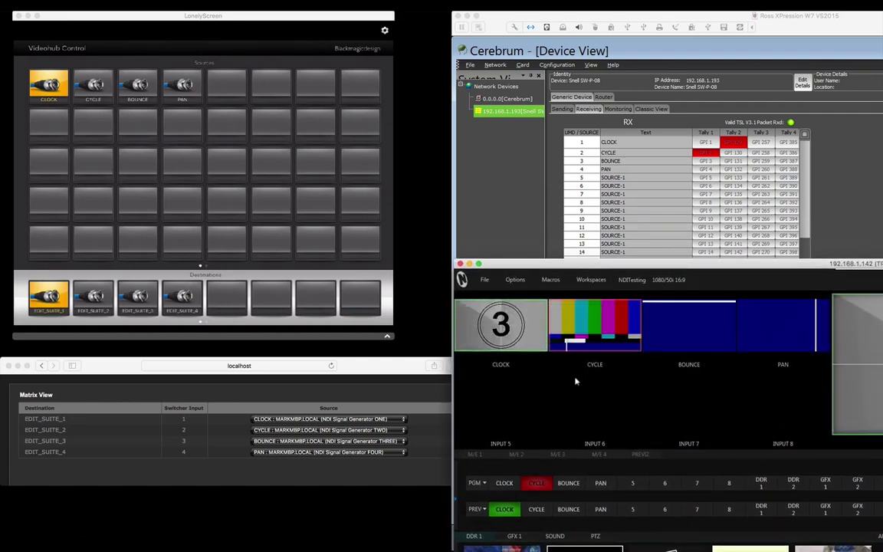
- Confirm in Input Settings that input 5 is fed by EDIT_SUITE_1 and named BOUNCE
{"action": "left_click", "coordinate": [518, 365]}
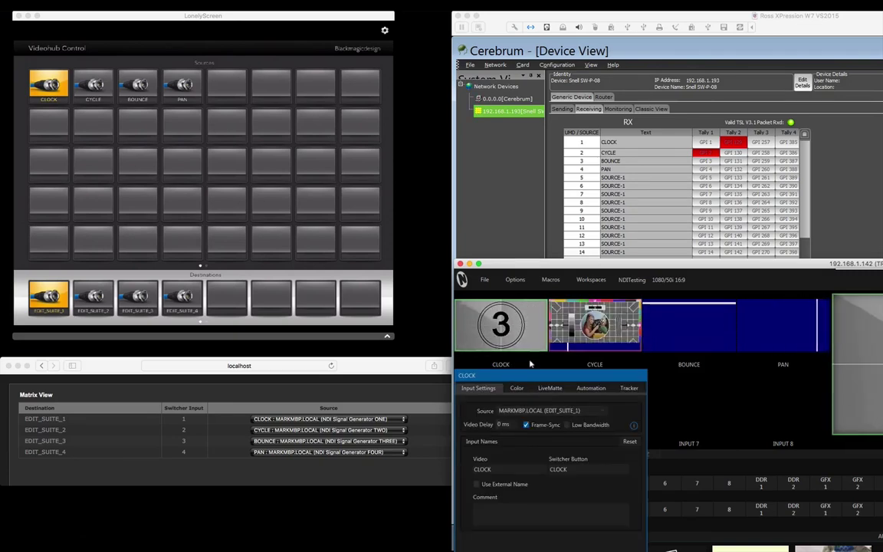
{"action": "left_click", "coordinate": [506, 330]}
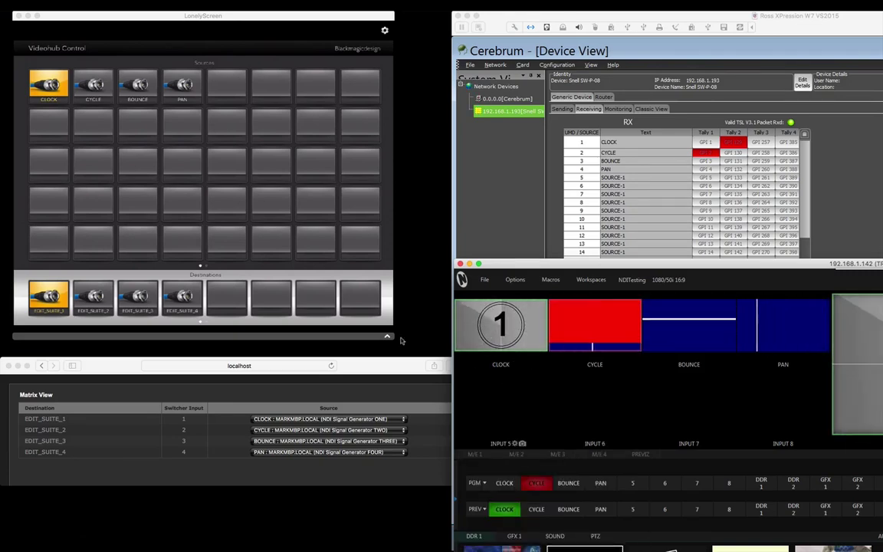